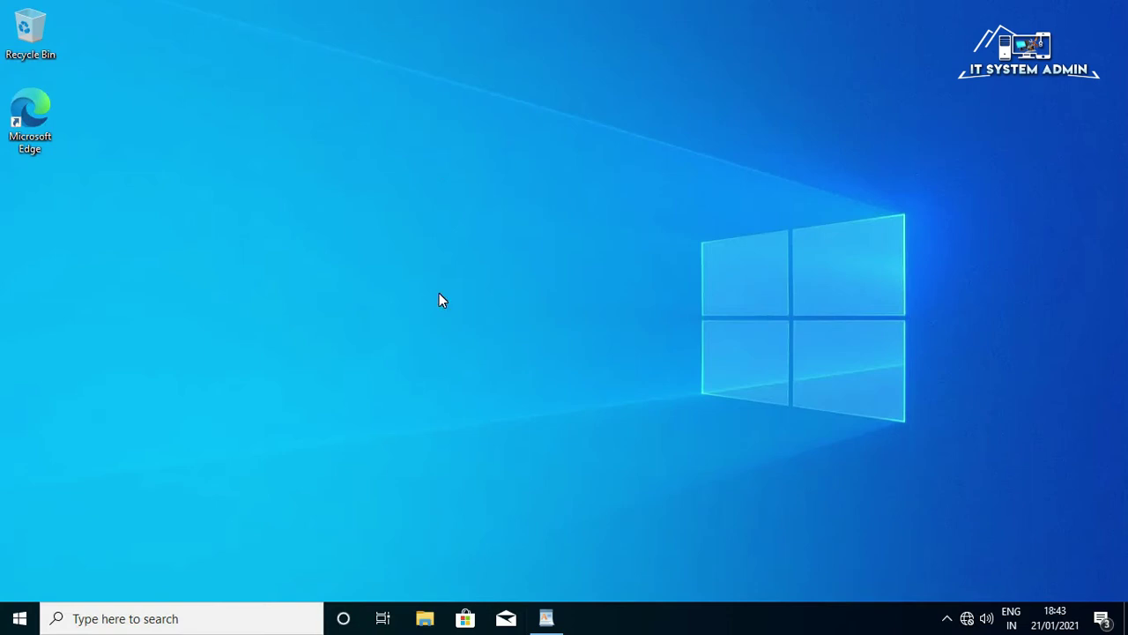
Step: Find Command Prompt by searching 'cmd' and run it as administrator
{"action": "left_click", "coordinate": [128, 618]}
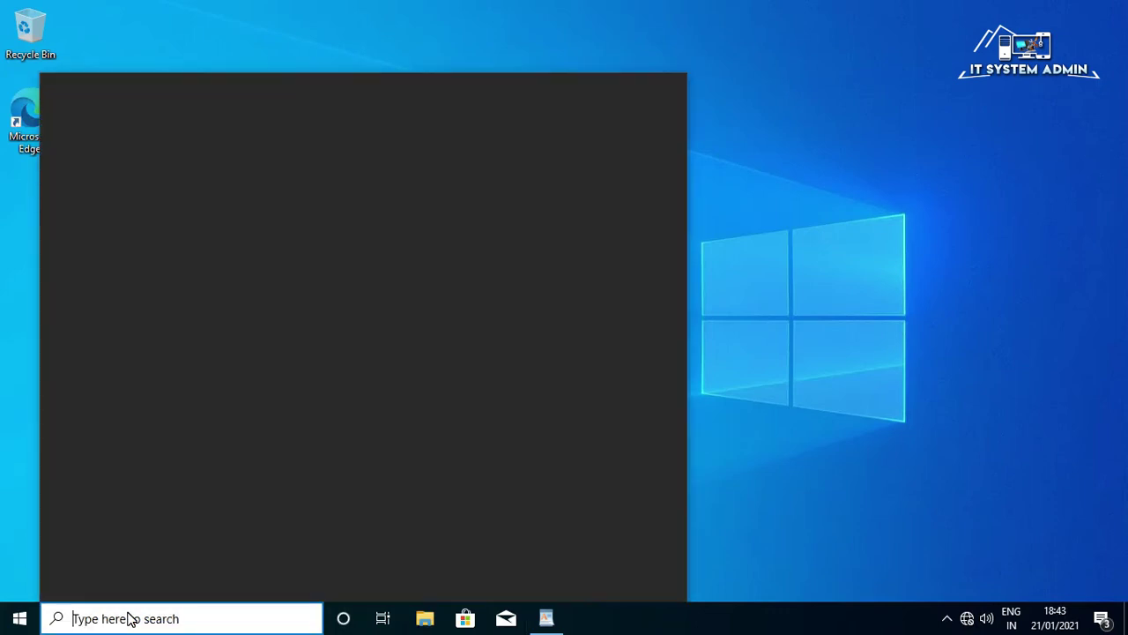
{"action": "type", "text": "cmd"}
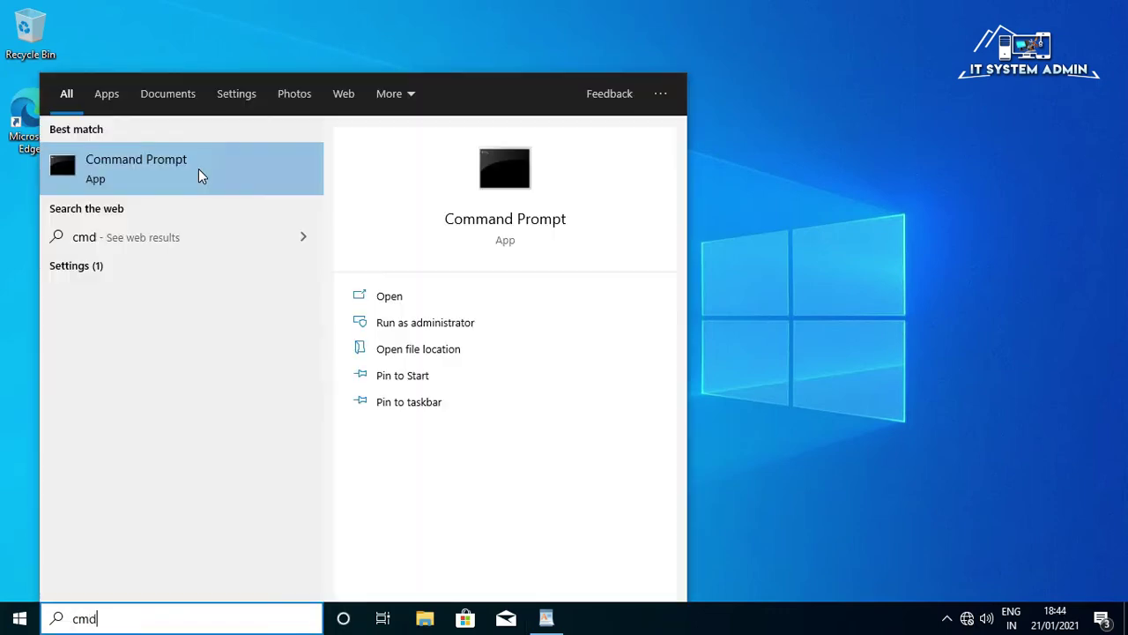
{"action": "right_click", "coordinate": [199, 170]}
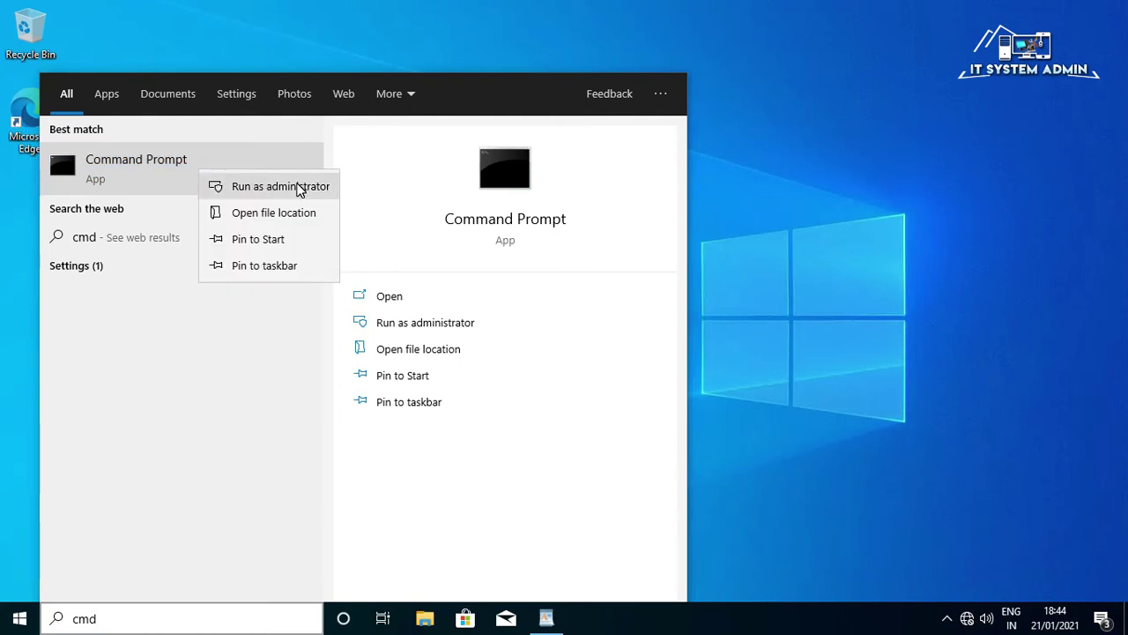
{"action": "left_click", "coordinate": [297, 187]}
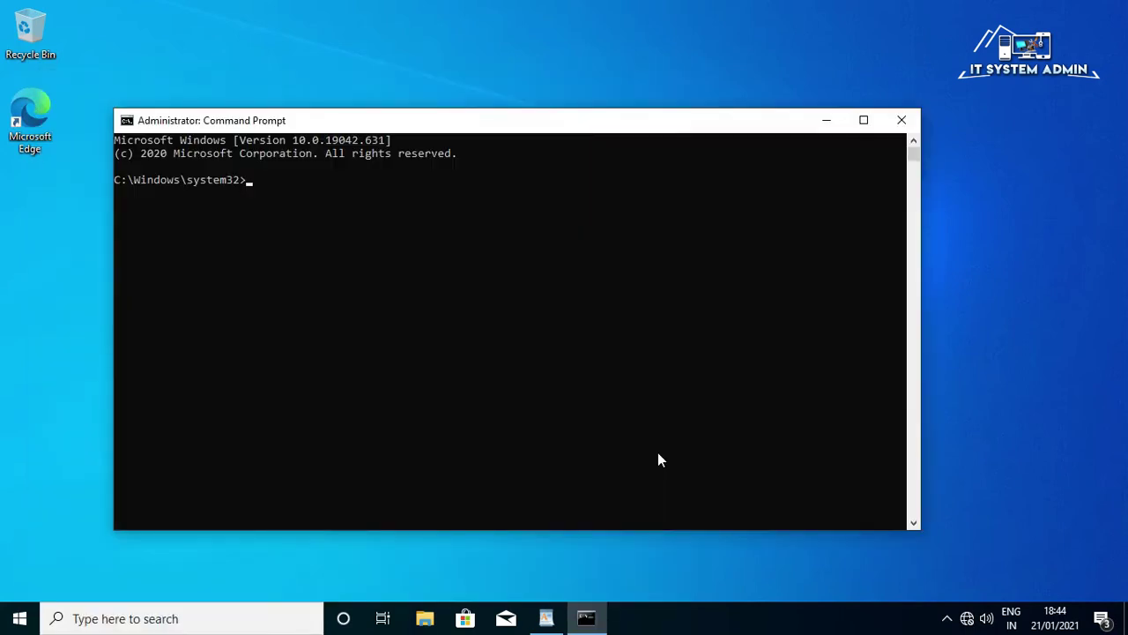
Step: Copy the 'rd /s /q C:\$Recycle.bin' command line from the WordPad document
{"action": "left_click", "coordinate": [546, 617]}
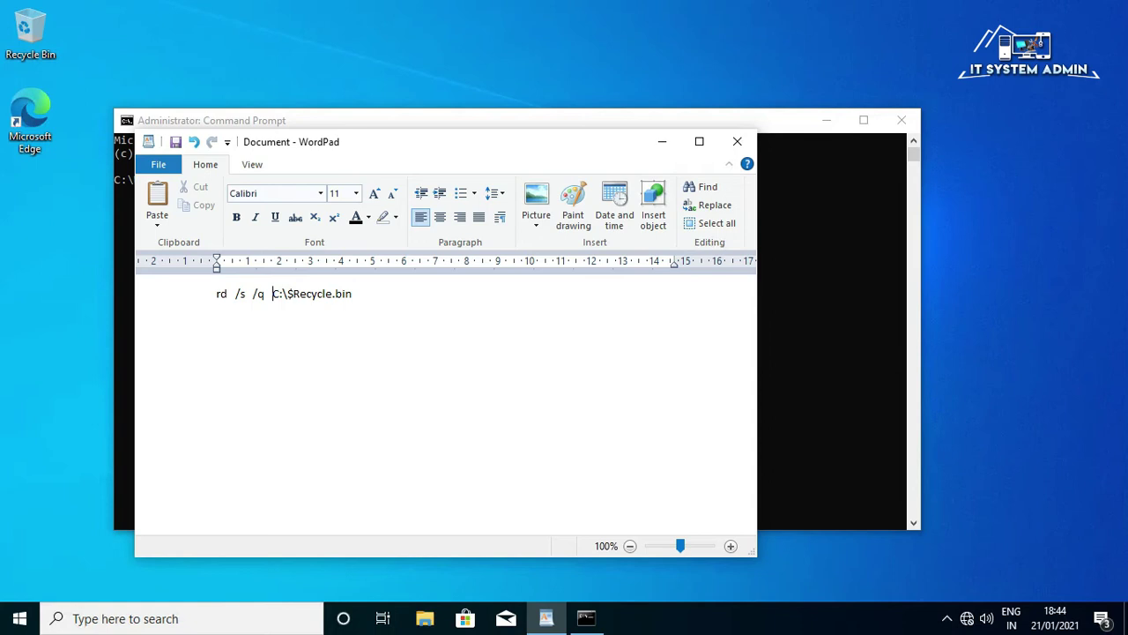
{"action": "key", "text": "End"}
{"action": "key", "text": "shift+Left"}
{"action": "key", "text": "shift+Left"}
{"action": "key", "text": "shift+Left"}
{"action": "key", "text": "shift+Left"}
{"action": "key", "text": "shift+Left"}
{"action": "key", "text": "shift+Left"}
{"action": "key", "text": "shift+Left"}
{"action": "key", "text": "shift+Left"}
{"action": "key", "text": "shift+Left"}
{"action": "key", "text": "shift+Left"}
{"action": "key", "text": "shift+Left"}
{"action": "key", "text": "shift+Left"}
{"action": "key", "text": "shift+Left"}
{"action": "key", "text": "shift+Left"}
{"action": "key", "text": "shift+Left"}
{"action": "key", "text": "shift+Left"}
{"action": "key", "text": "shift+Left"}
{"action": "key", "text": "shift+Left"}
{"action": "key", "text": "shift+Left"}
{"action": "key", "text": "shift+Left"}
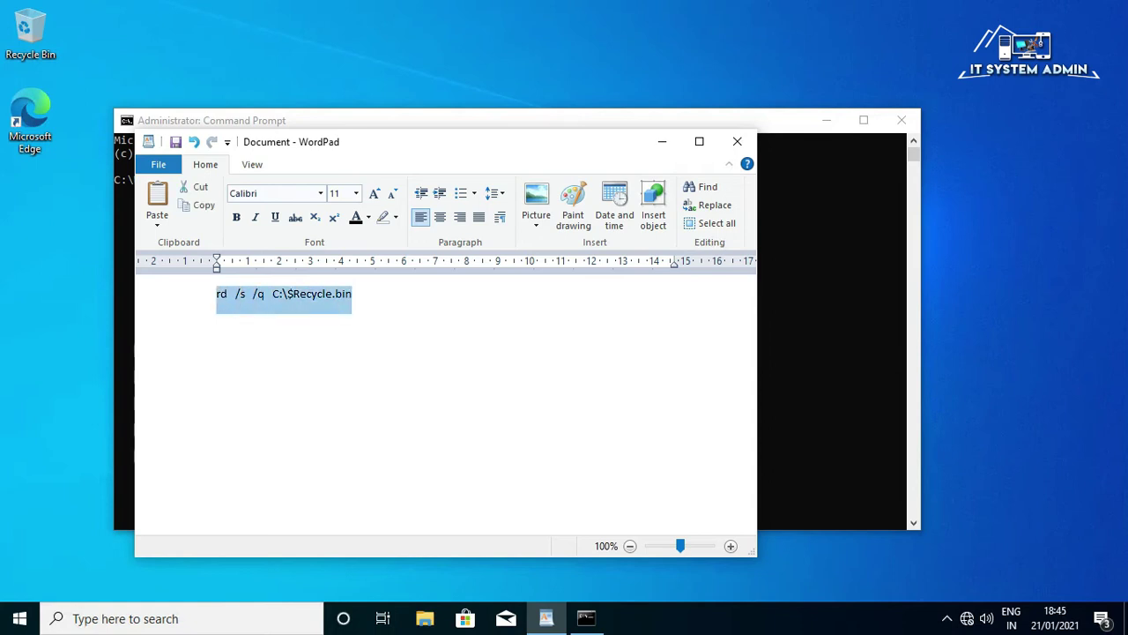
{"action": "right_click", "coordinate": [234, 299]}
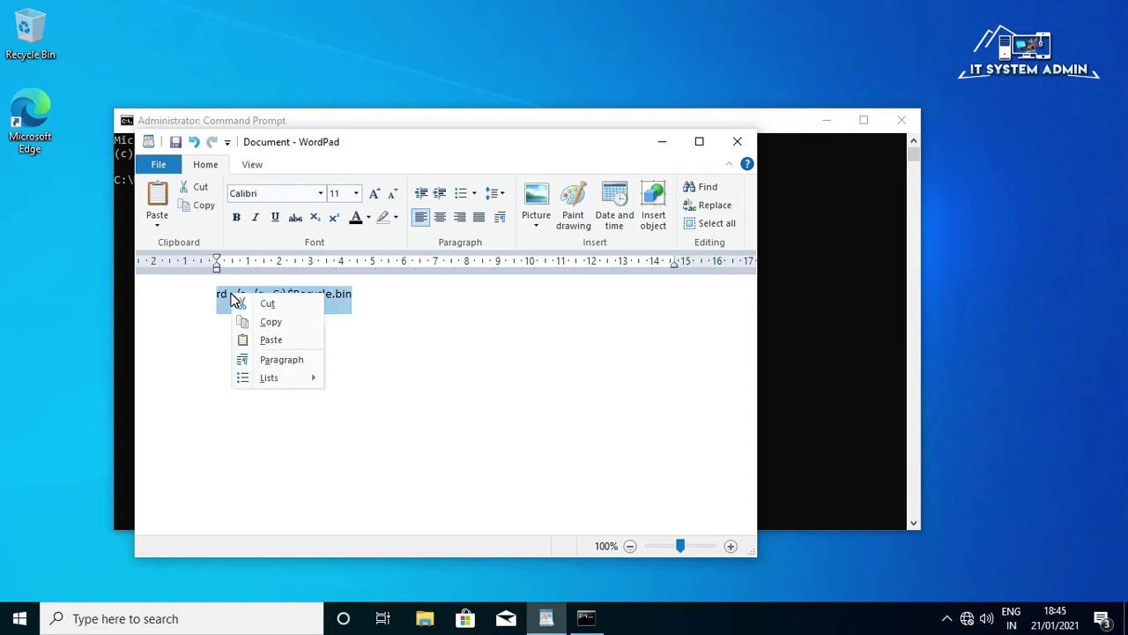
{"action": "left_click", "coordinate": [267, 325]}
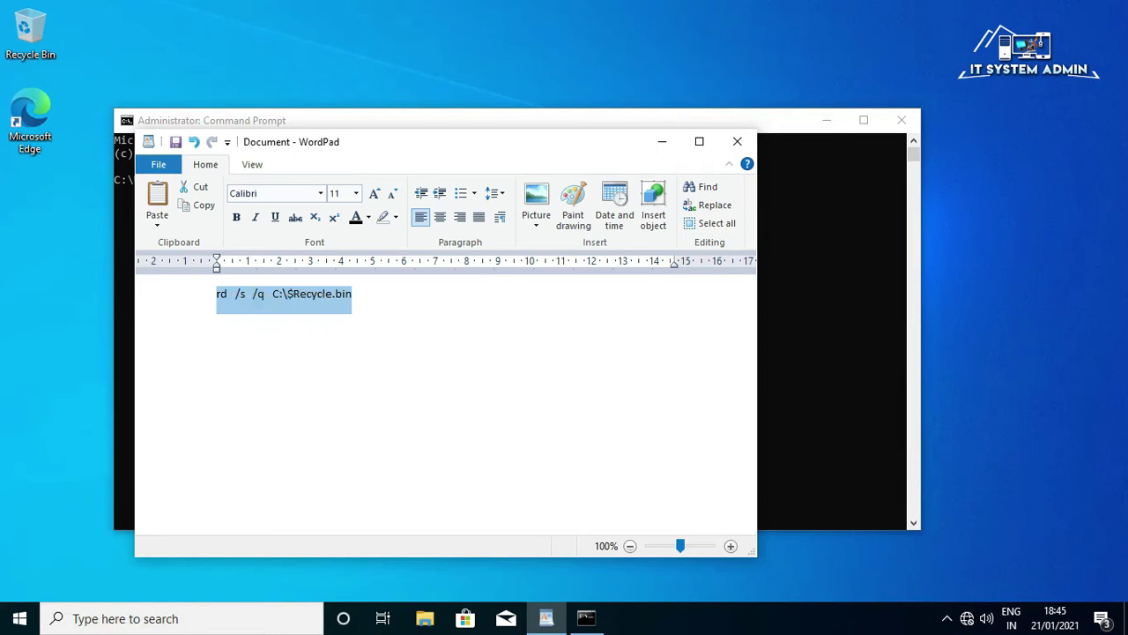
Step: Paste and run 'rd /s /q C:\$Recycle.bin' in the admin Command Prompt, then close it
{"action": "right_click", "coordinate": [320, 120]}
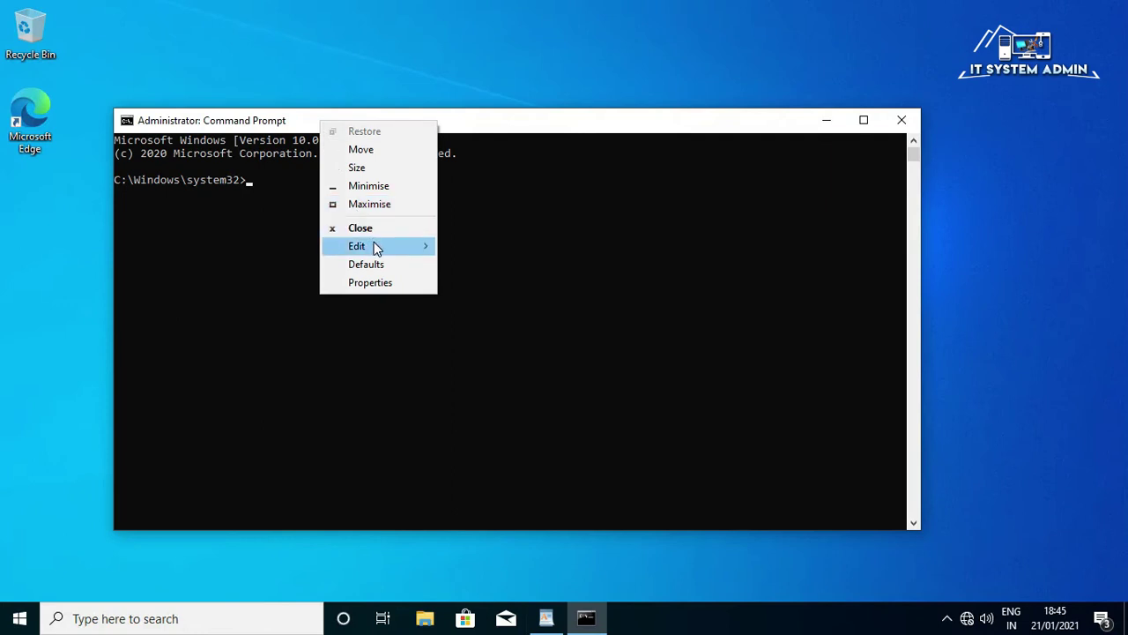
{"action": "mouse_move", "coordinate": [377, 249]}
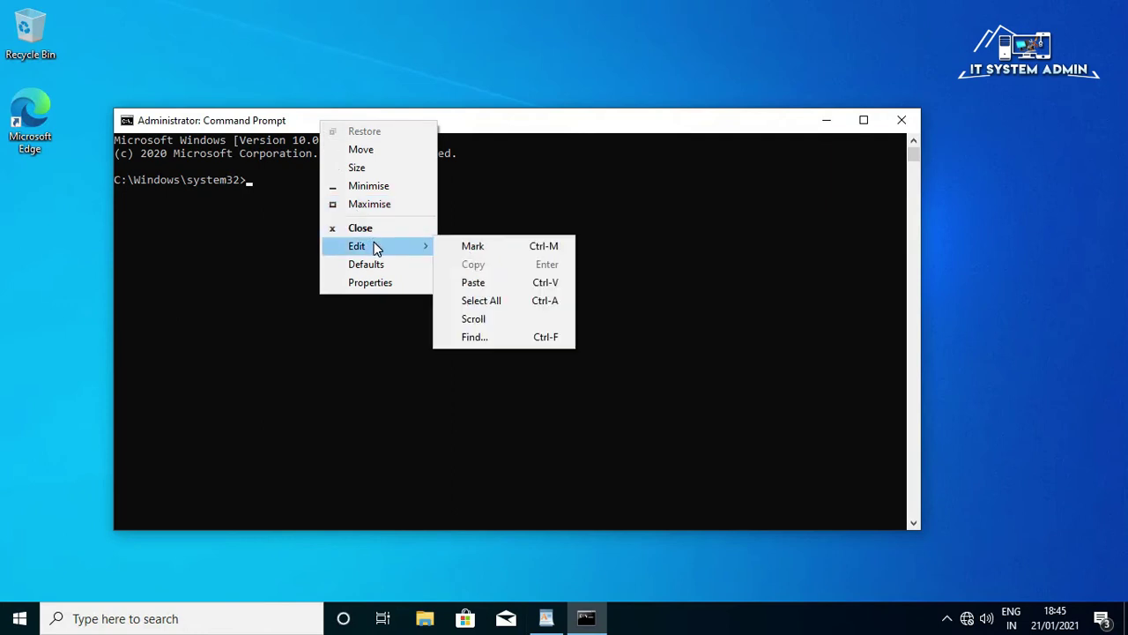
{"action": "left_click", "coordinate": [474, 283]}
{"action": "key", "text": "Return"}
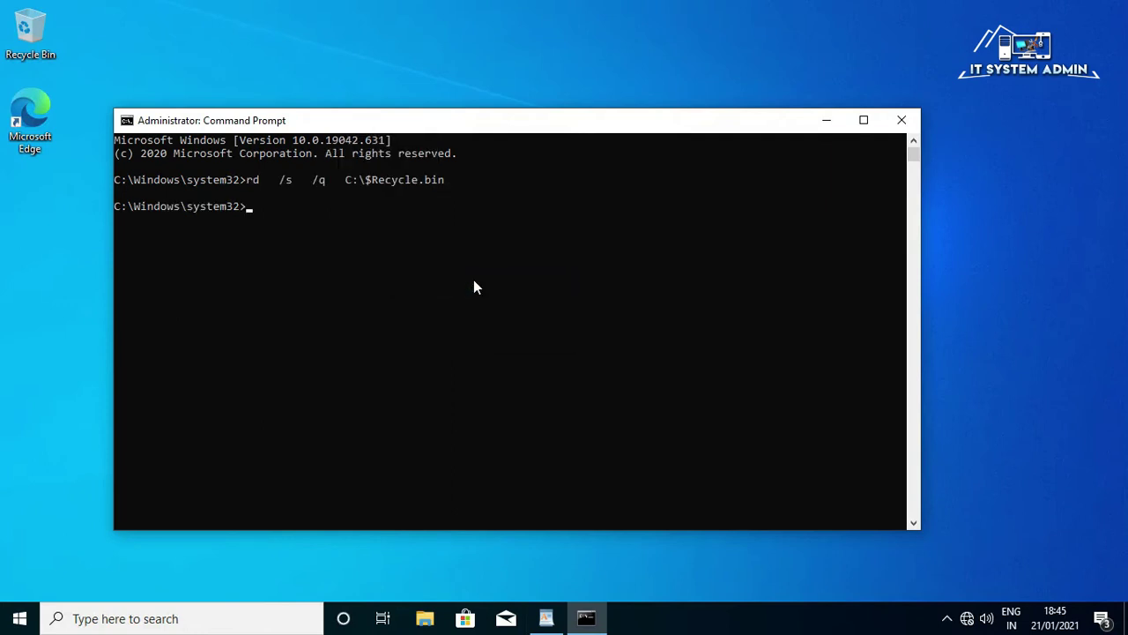
{"action": "left_click", "coordinate": [901, 120]}
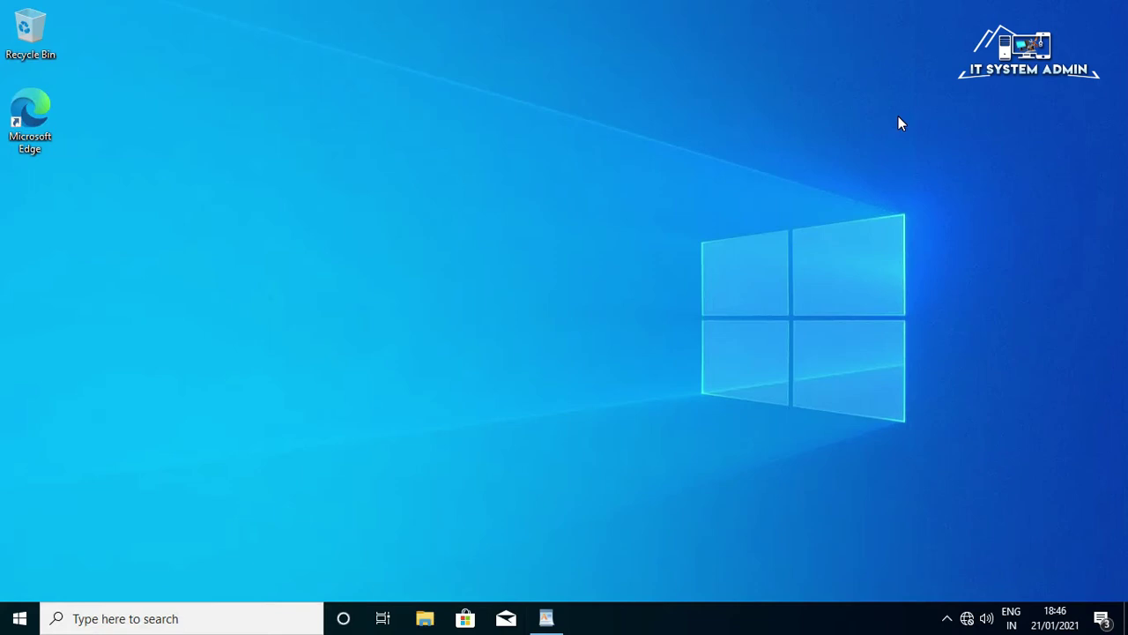
Step: Open a maximized File Explorer on Local Disk (C:) from This PC, with the View ribbon shown
{"action": "left_click", "coordinate": [425, 618]}
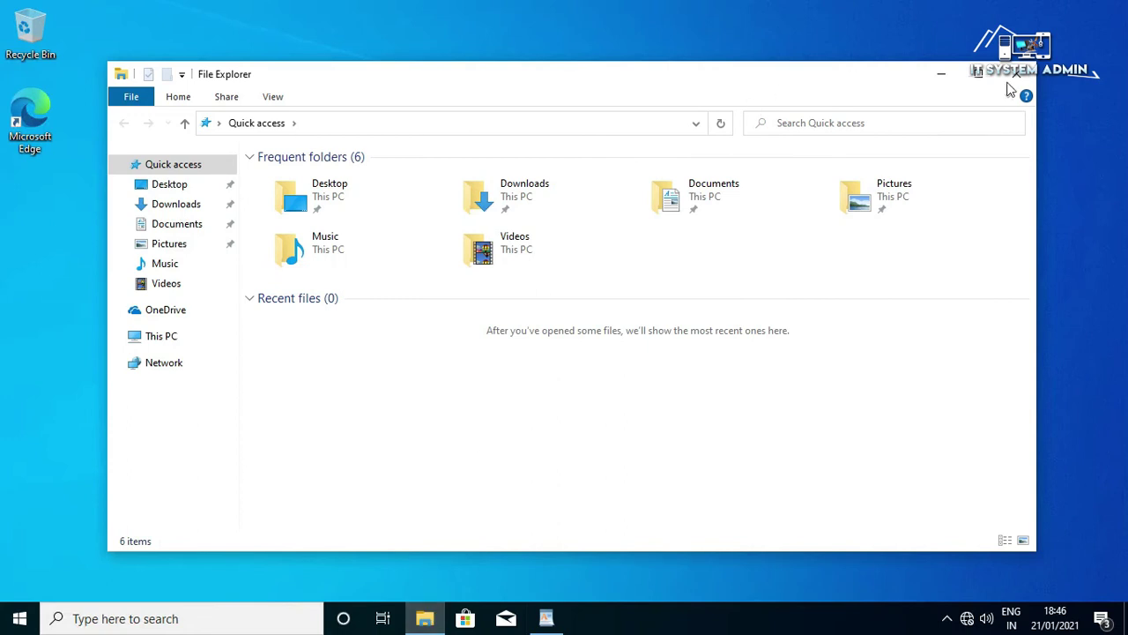
{"action": "left_click", "coordinate": [980, 76]}
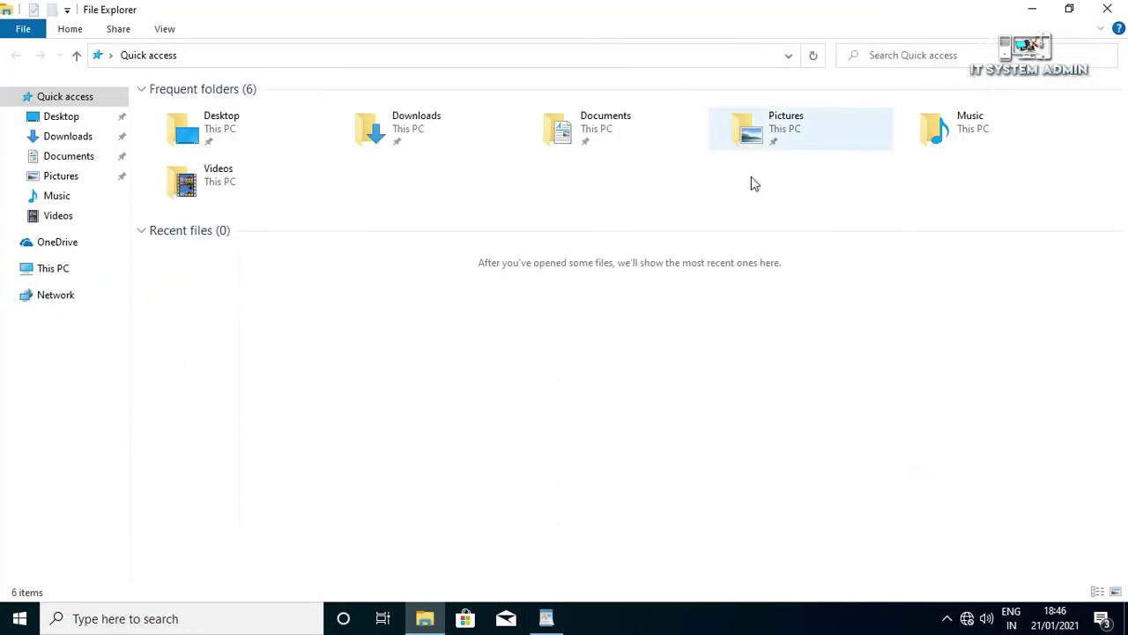
{"action": "left_click", "coordinate": [84, 268]}
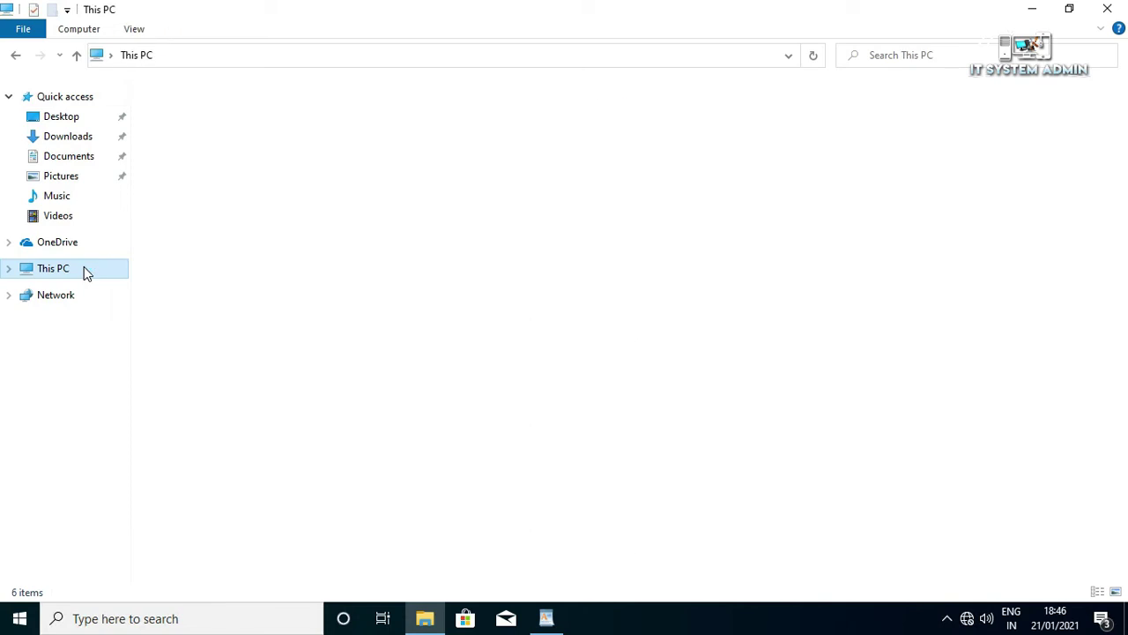
{"action": "left_click", "coordinate": [456, 250]}
{"action": "right_click", "coordinate": [453, 248]}
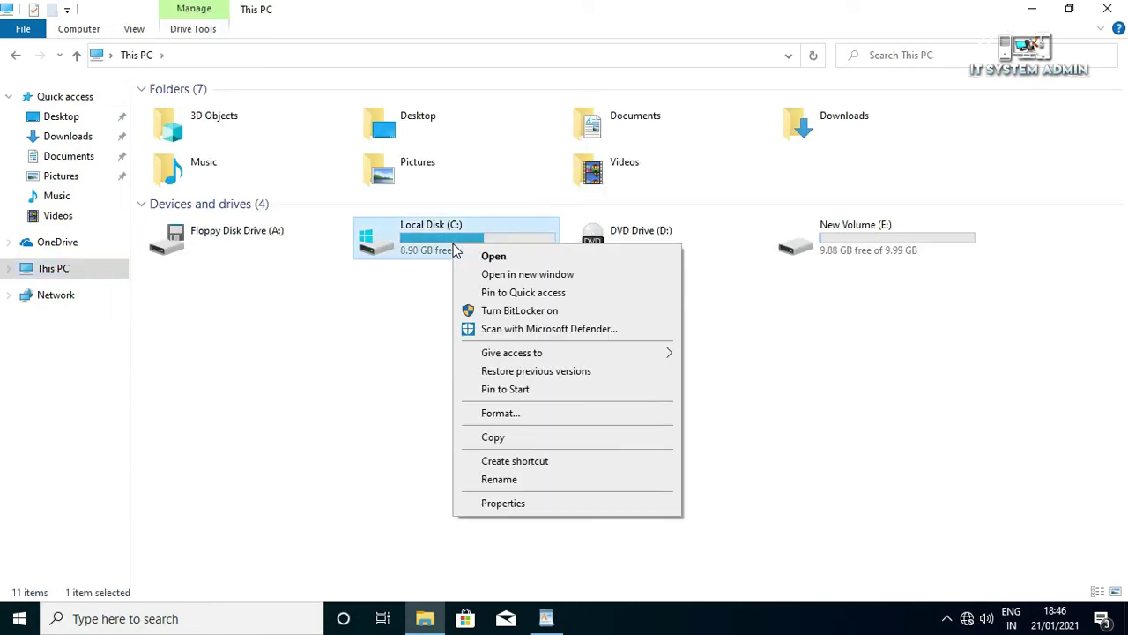
{"action": "left_click", "coordinate": [490, 257]}
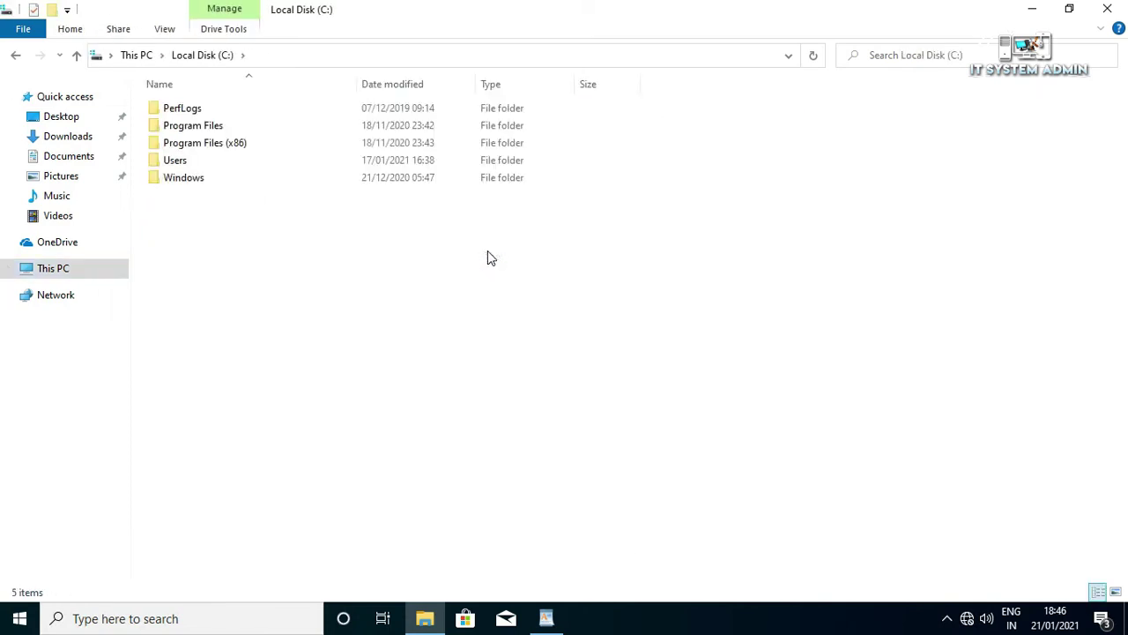
{"action": "left_click", "coordinate": [167, 30]}
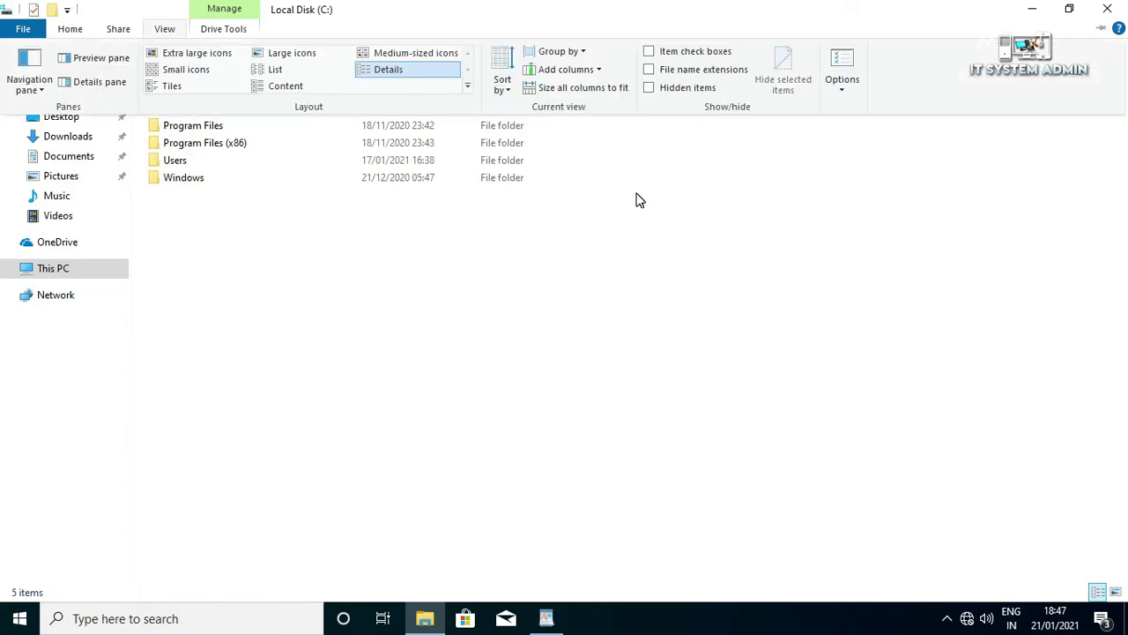
Step: In Folder Options, show hidden files and unhide protected operating system files, accepting the warning
{"action": "left_click", "coordinate": [852, 78]}
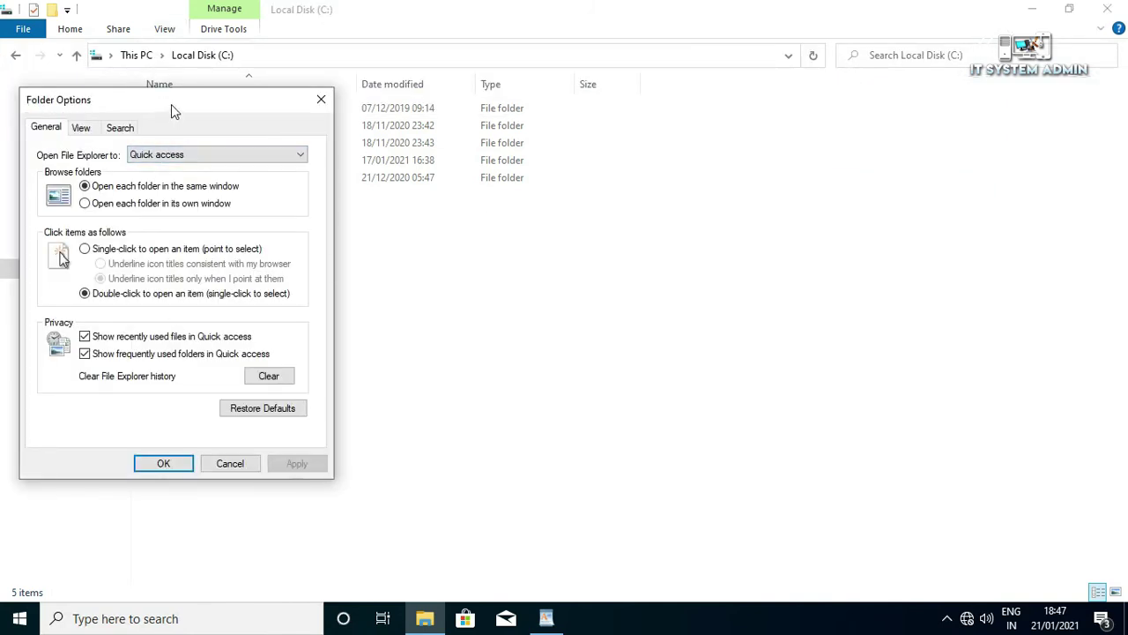
{"action": "left_click_drag", "start_coordinate": [171, 103], "coordinate": [484, 128]}
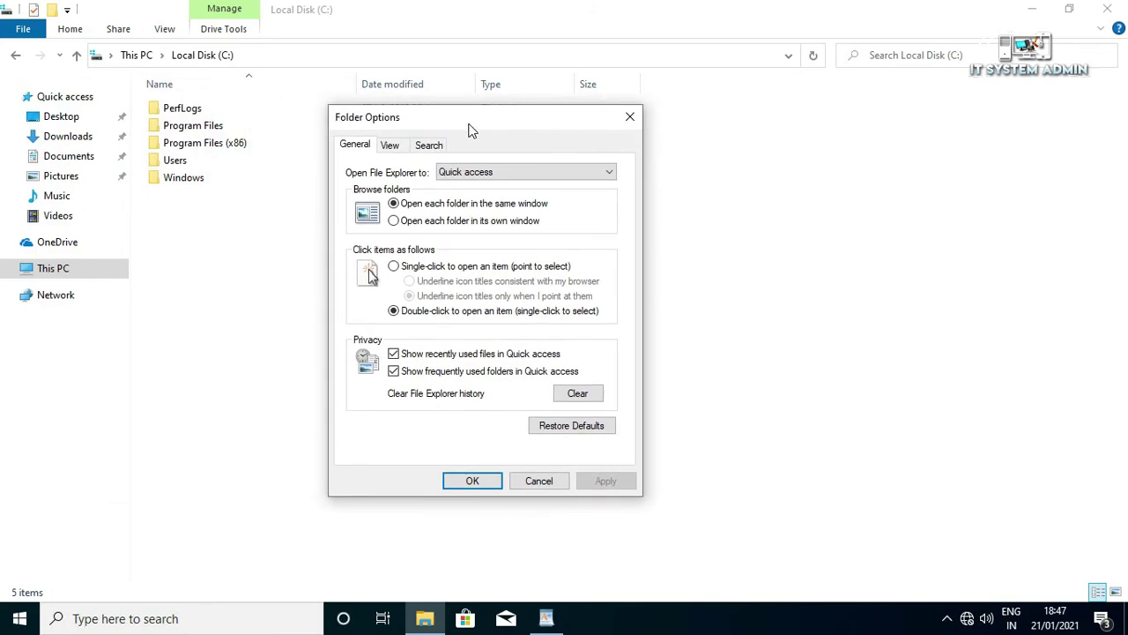
{"action": "left_click", "coordinate": [393, 148]}
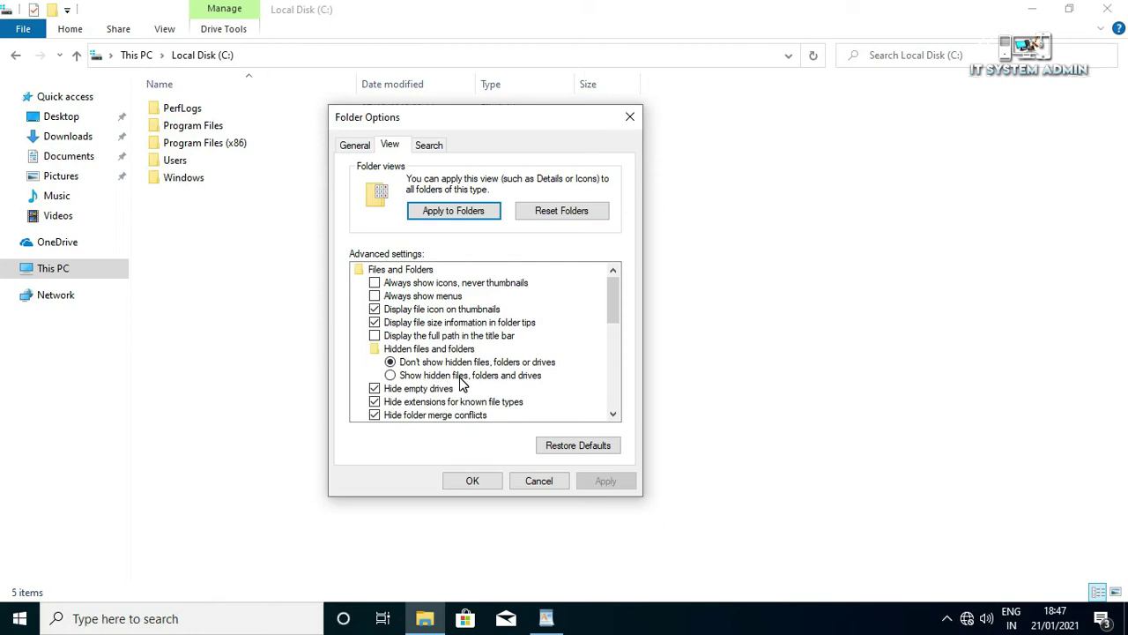
{"action": "left_click", "coordinate": [393, 375]}
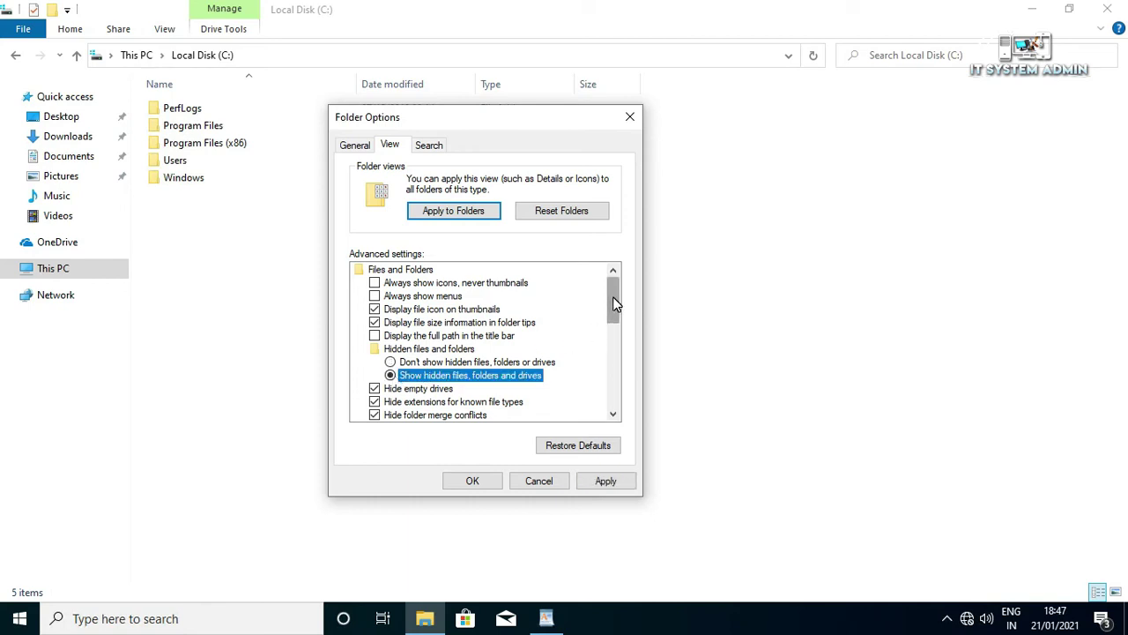
{"action": "left_click_drag", "start_coordinate": [614, 300], "coordinate": [615, 319]}
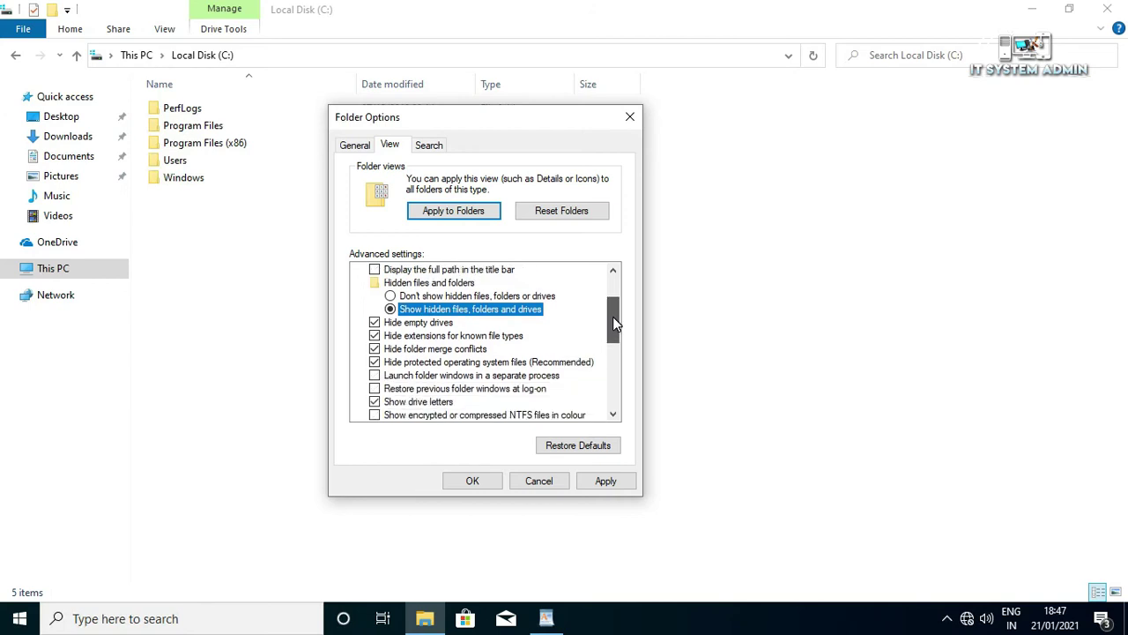
{"action": "scroll", "coordinate": [614, 322], "scroll_direction": "down", "scroll_amount": 2}
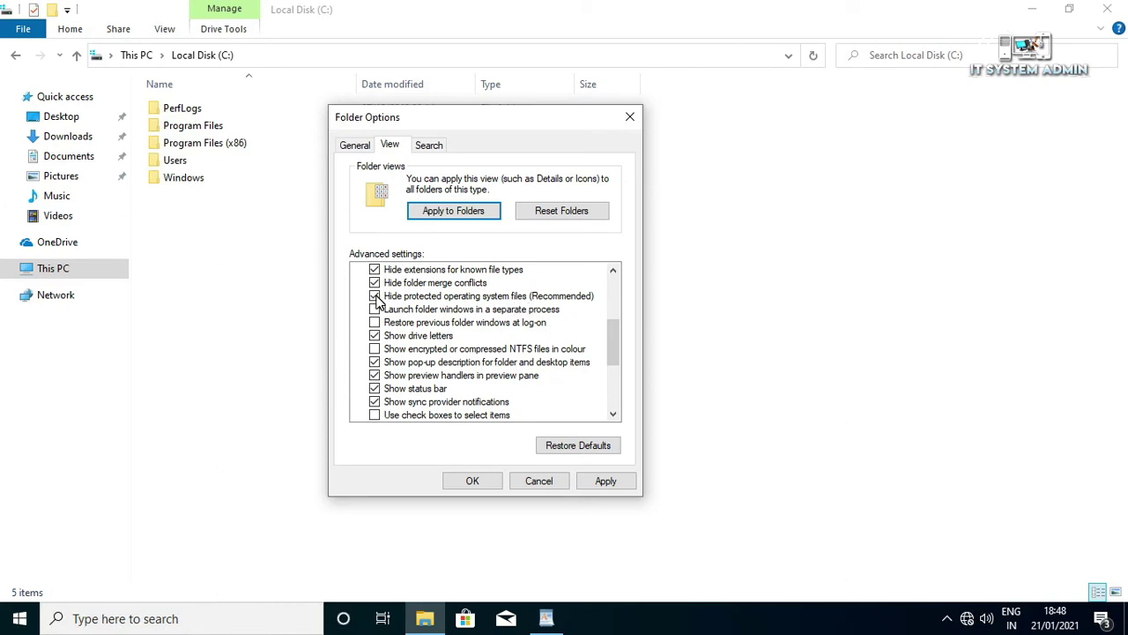
{"action": "left_click", "coordinate": [374, 296]}
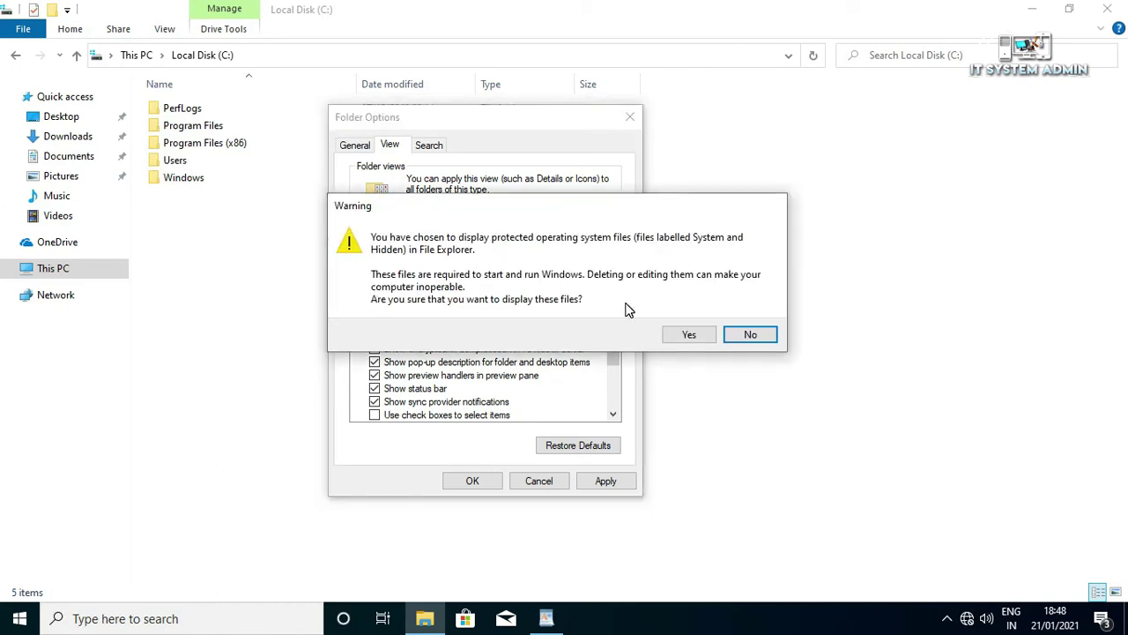
{"action": "left_click", "coordinate": [690, 335]}
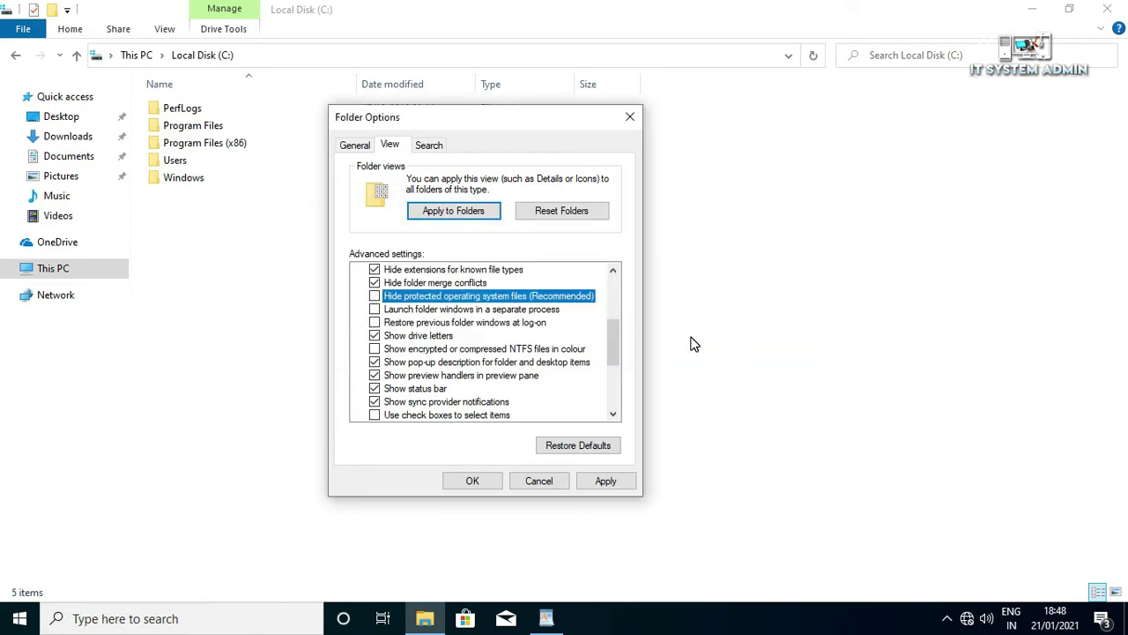
{"action": "left_click", "coordinate": [606, 481]}
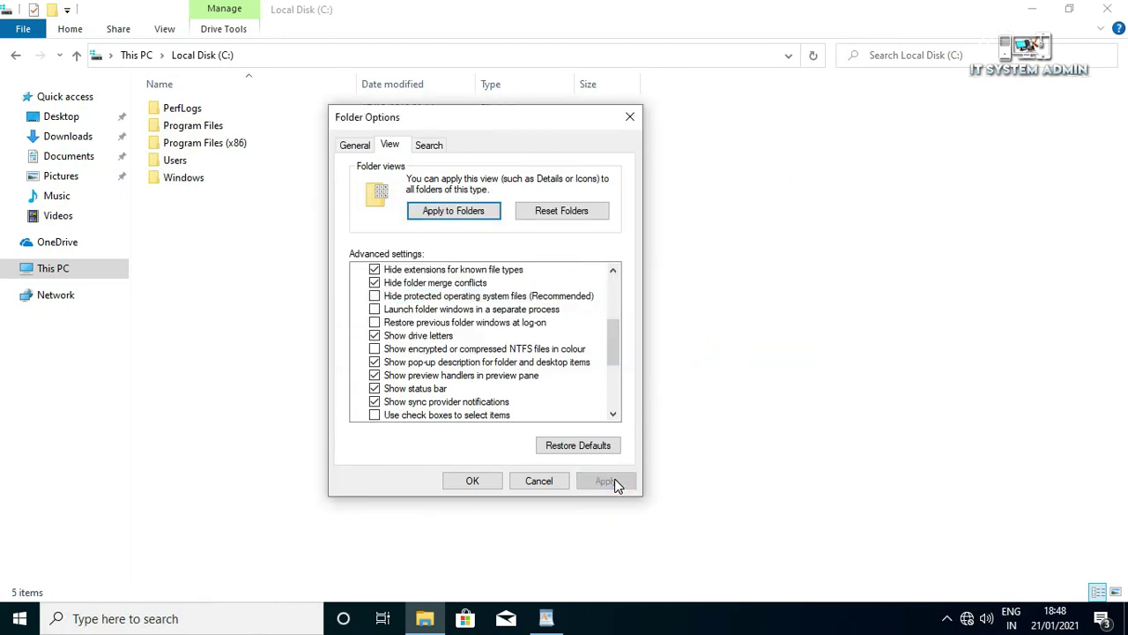
{"action": "left_click", "coordinate": [472, 482]}
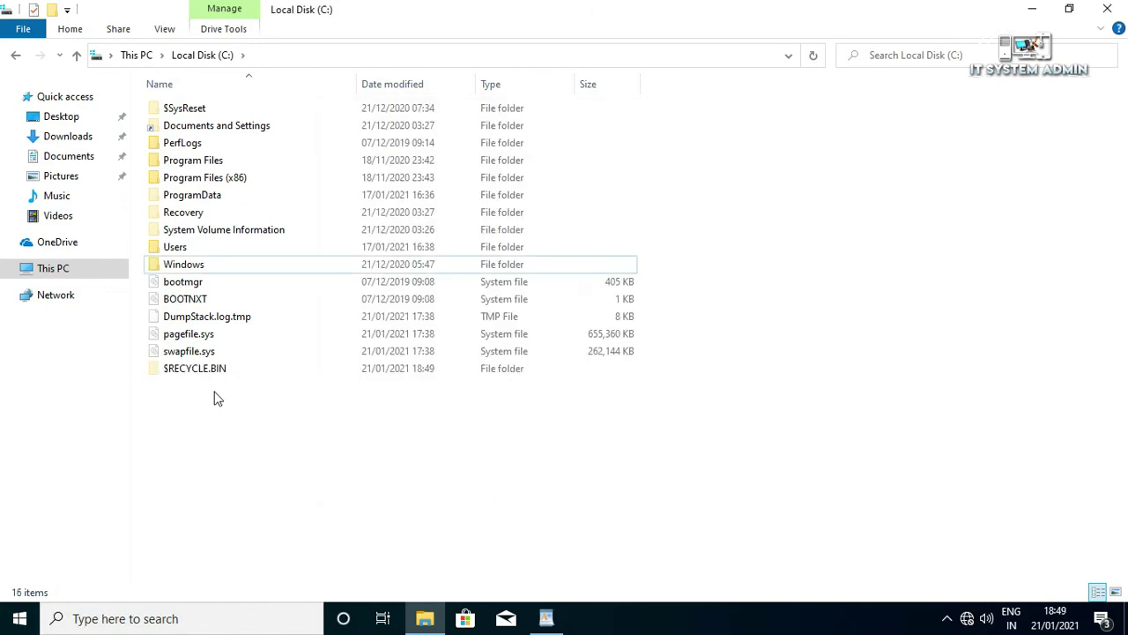
Step: Delete the $RECYCLE.BIN folder on C: and refresh the listing so it reappears
{"action": "left_click", "coordinate": [214, 375]}
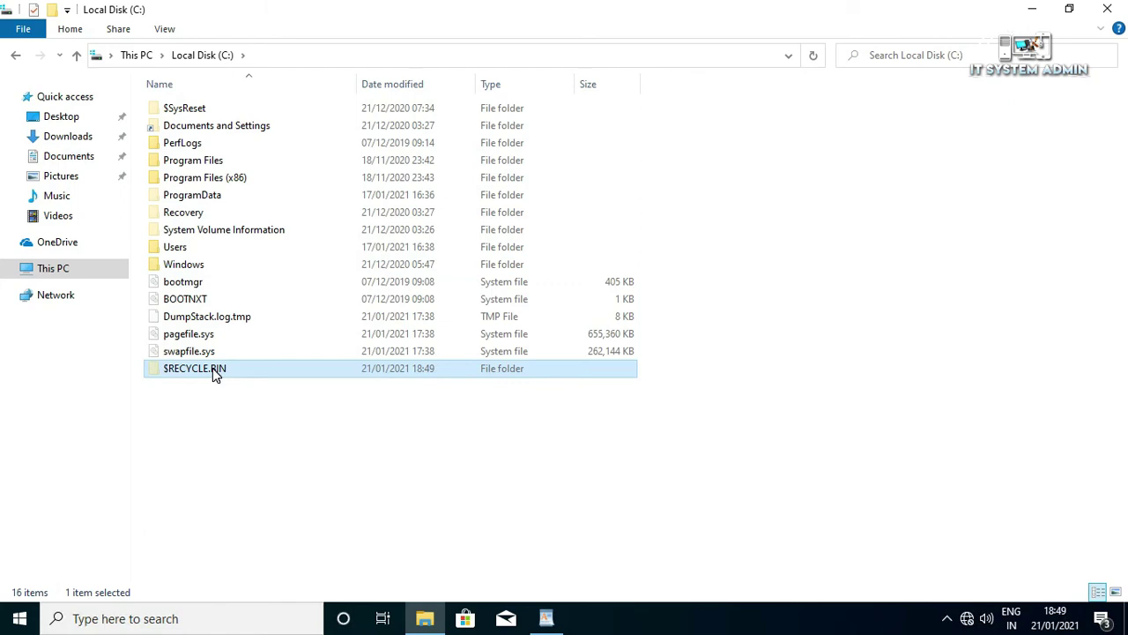
{"action": "right_click", "coordinate": [214, 375]}
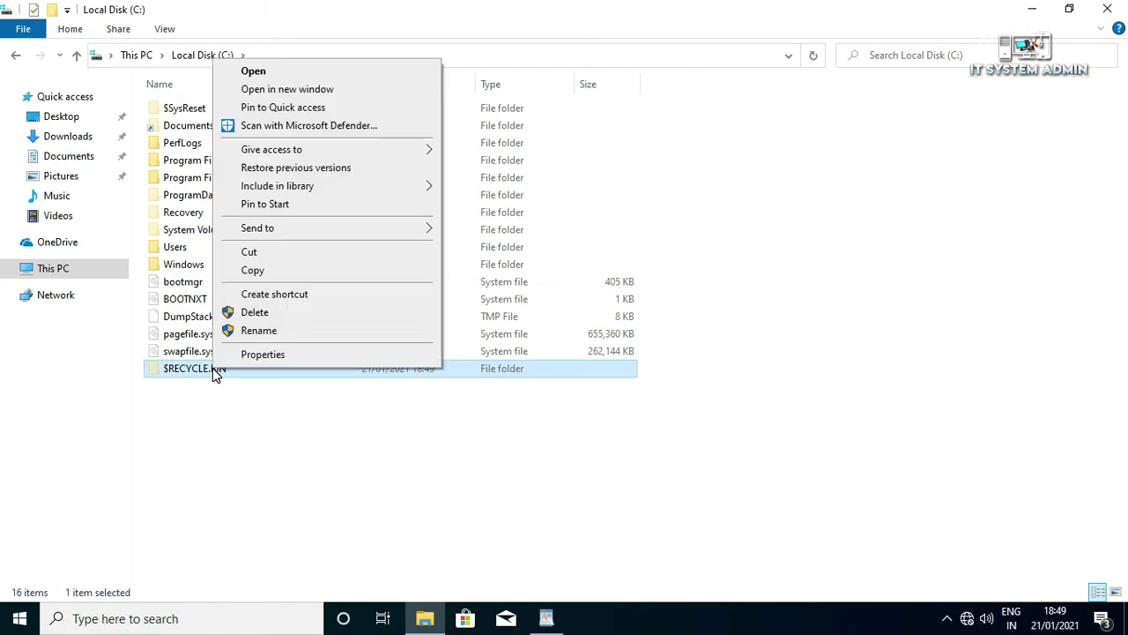
{"action": "left_click", "coordinate": [291, 317]}
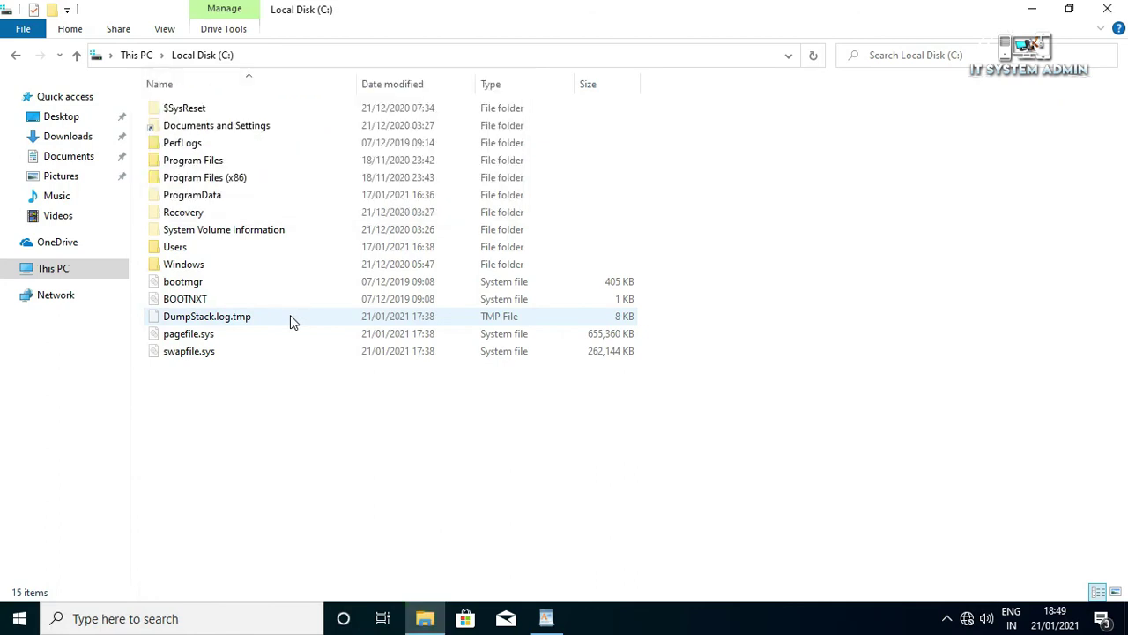
{"action": "right_click", "coordinate": [752, 215]}
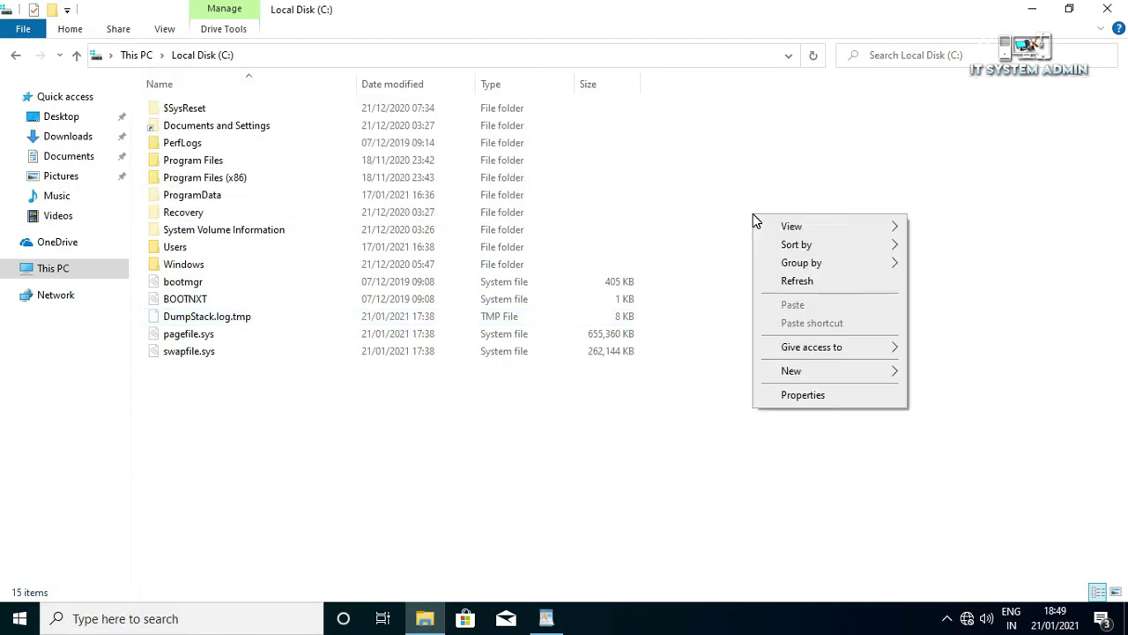
{"action": "left_click", "coordinate": [783, 283]}
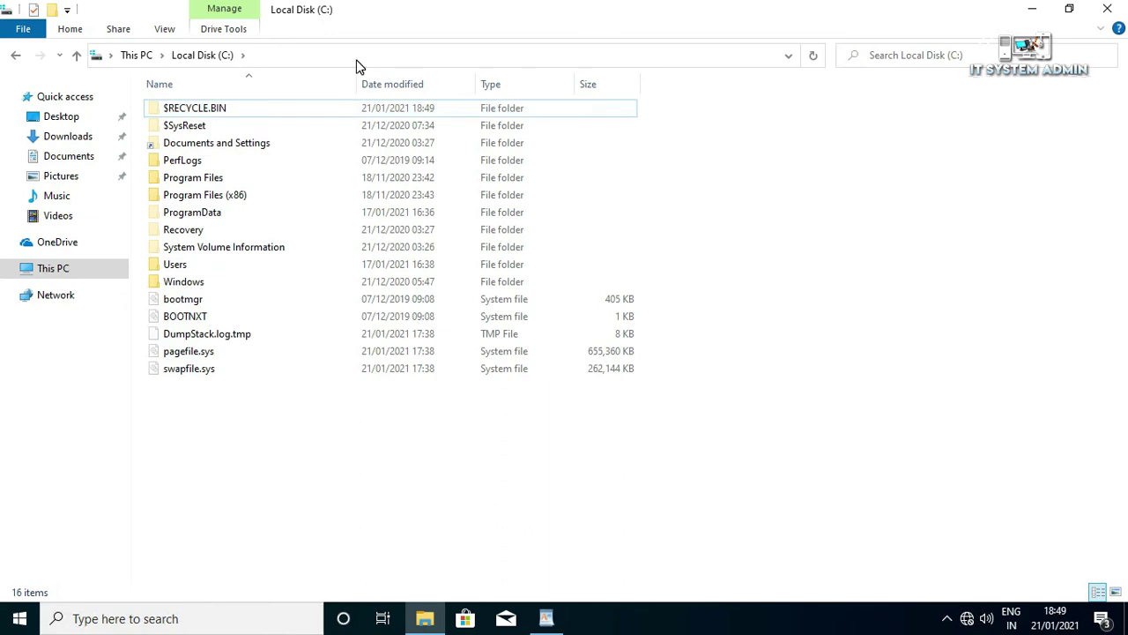
Step: In Folder Options, choose Don't show hidden files and re-check Hide protected operating system files
{"action": "left_click", "coordinate": [165, 29]}
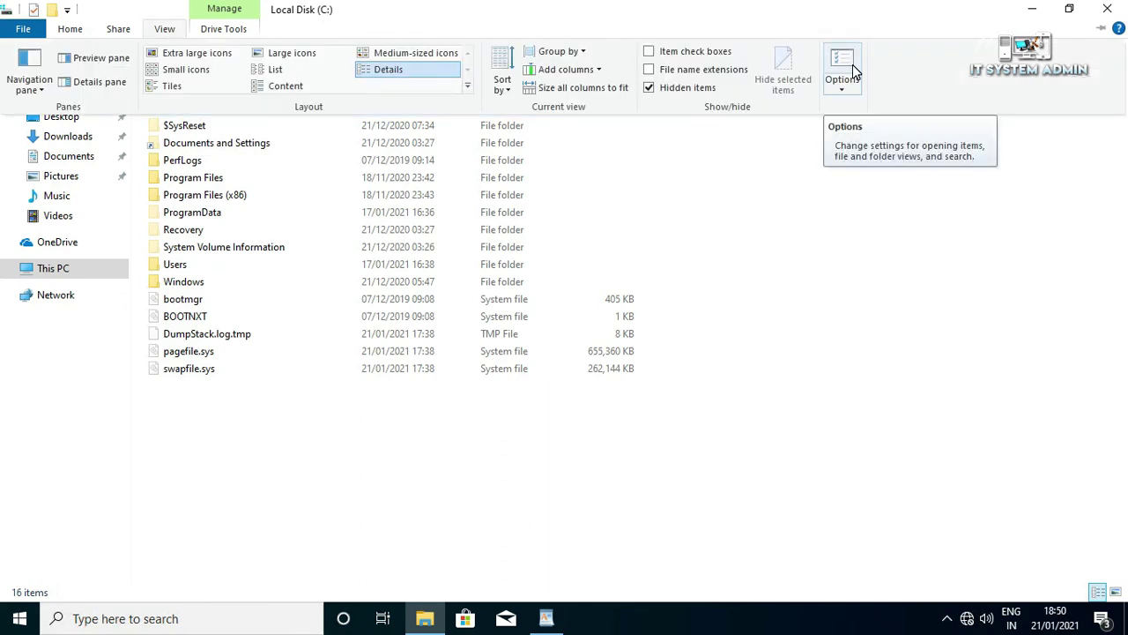
{"action": "left_click", "coordinate": [852, 64]}
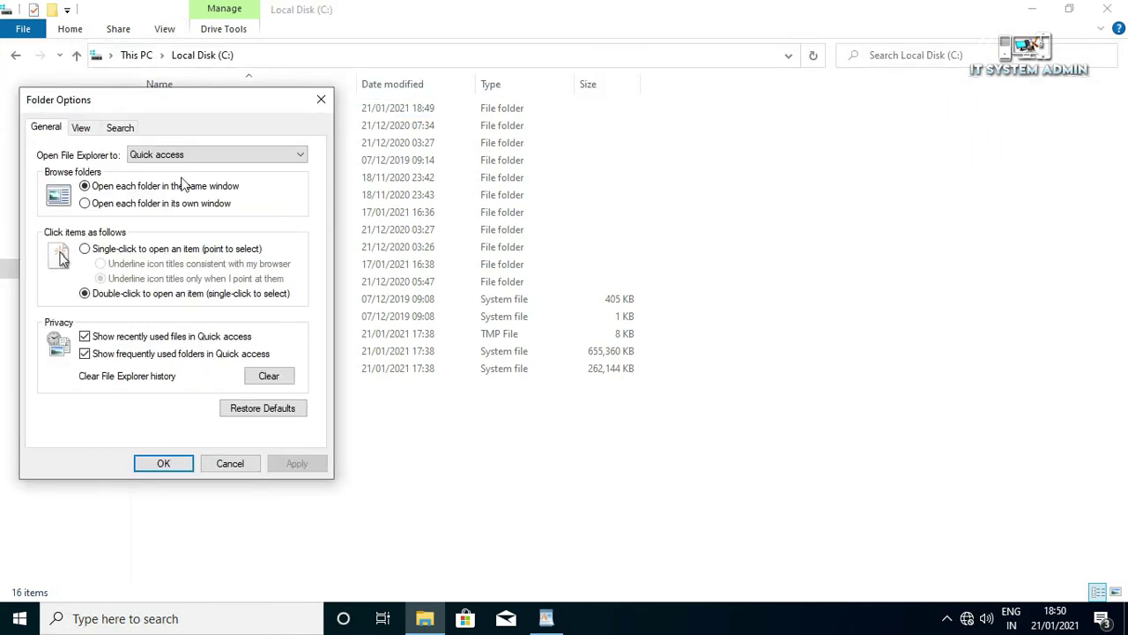
{"action": "left_click", "coordinate": [86, 131]}
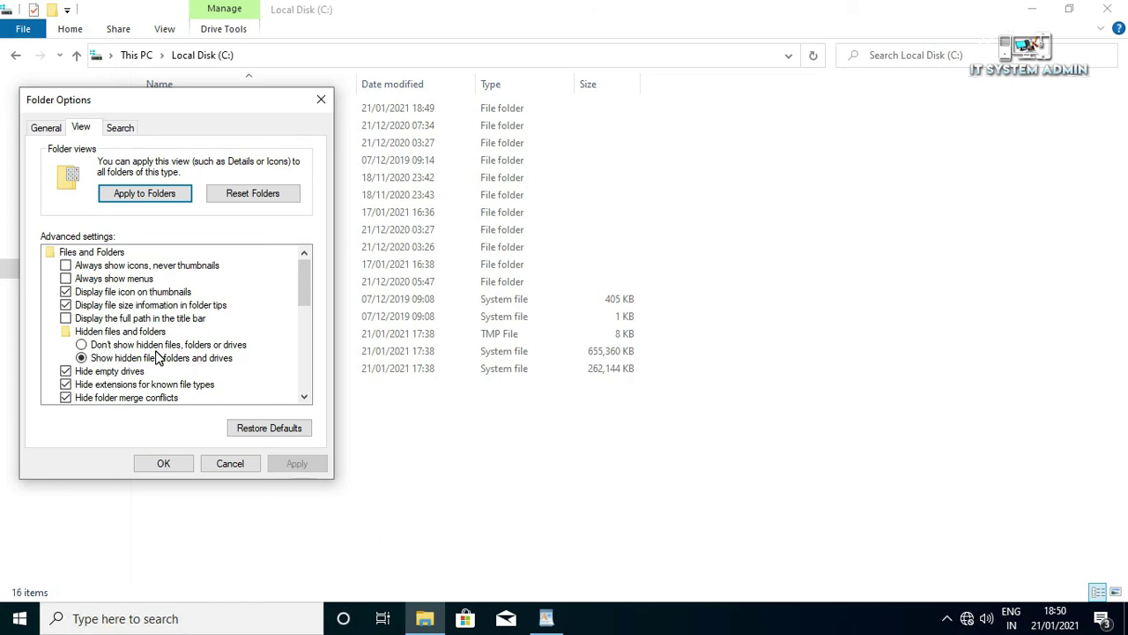
{"action": "left_click", "coordinate": [81, 345]}
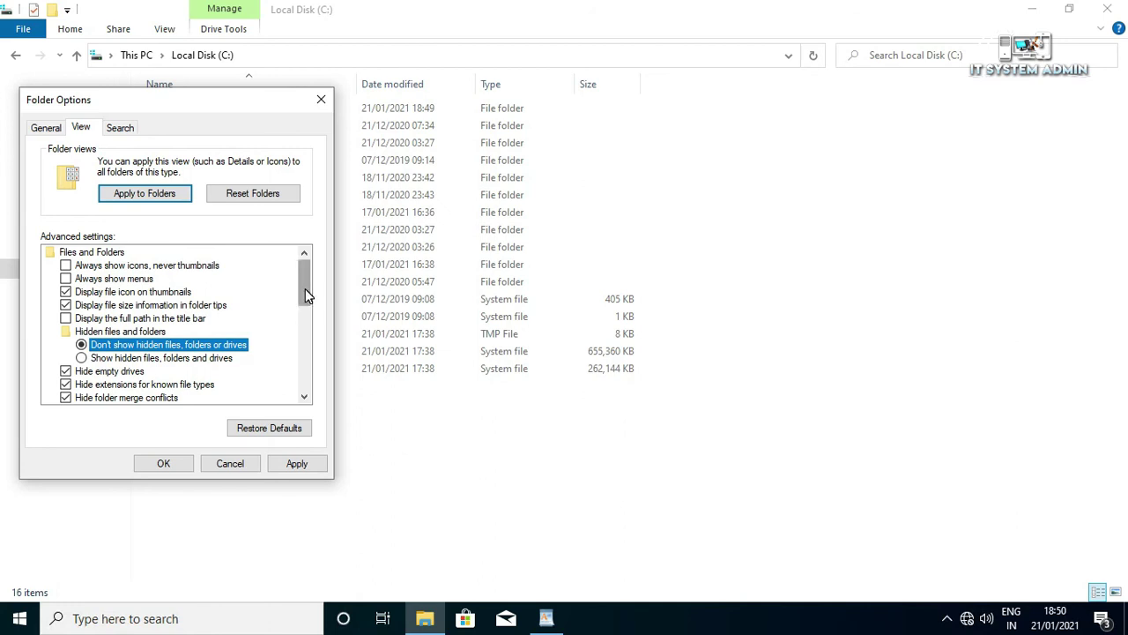
{"action": "left_click_drag", "start_coordinate": [305, 288], "coordinate": [308, 311]}
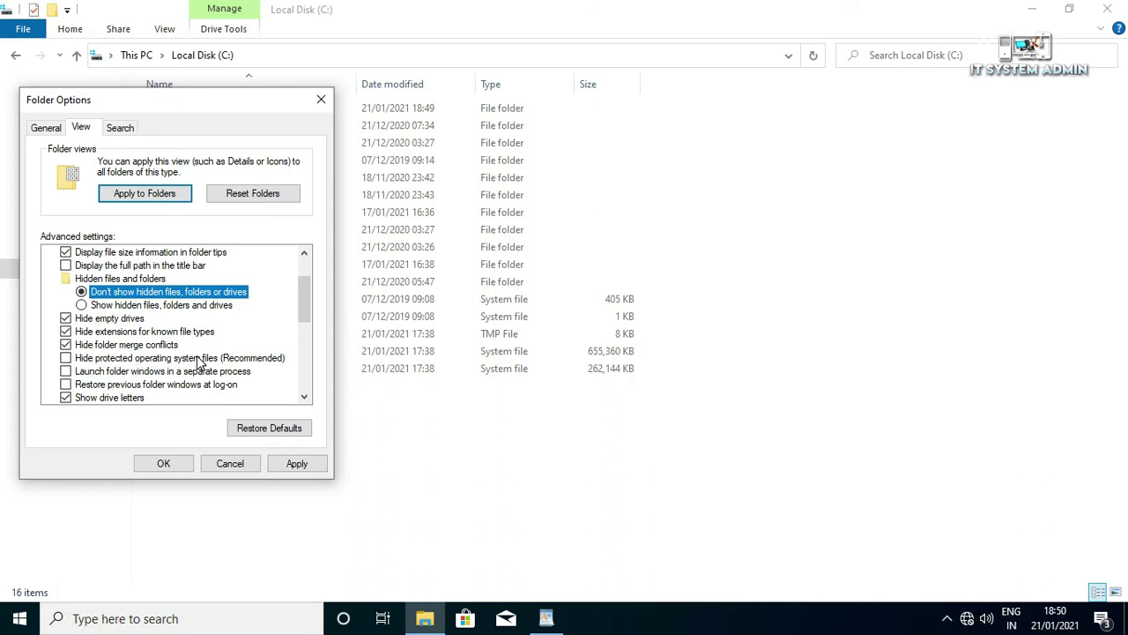
{"action": "left_click", "coordinate": [68, 361]}
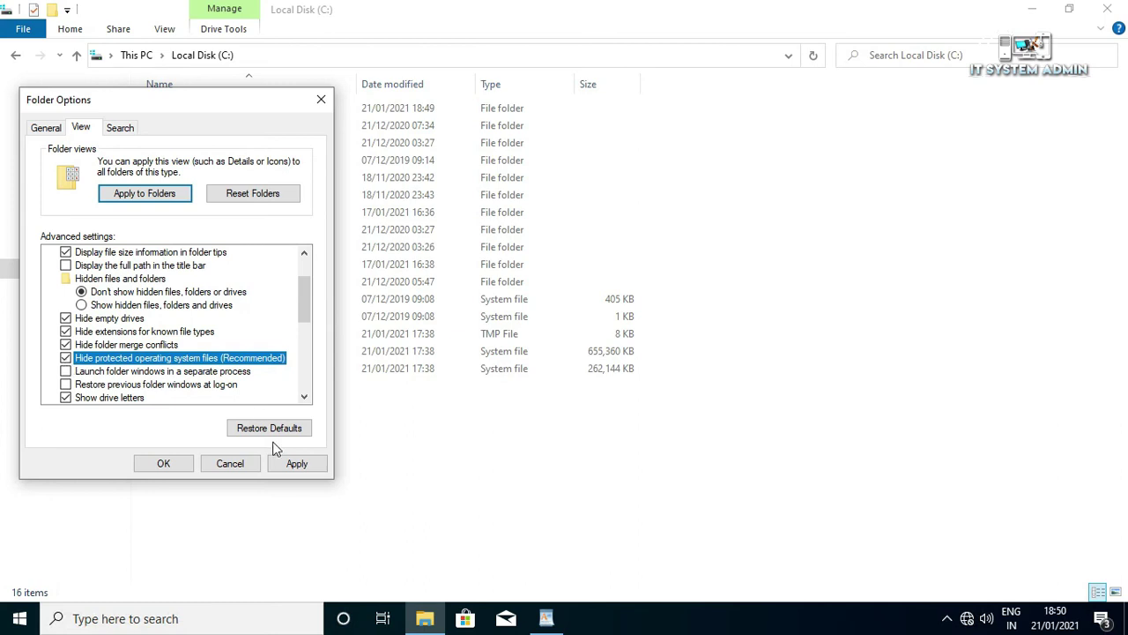
{"action": "left_click", "coordinate": [291, 465]}
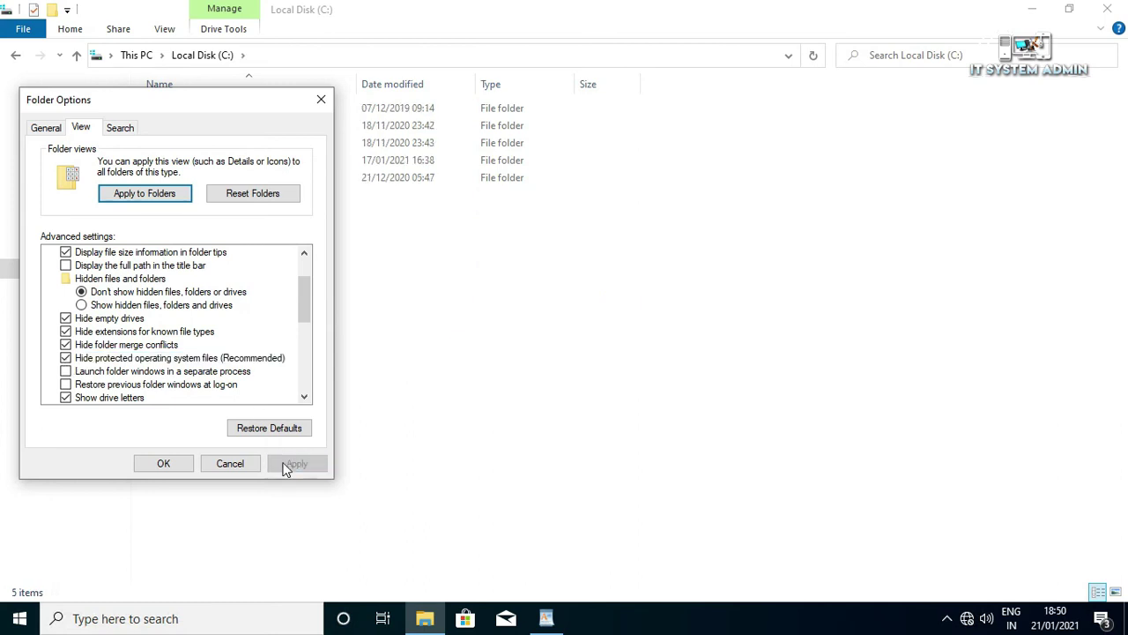
{"action": "left_click", "coordinate": [164, 464]}
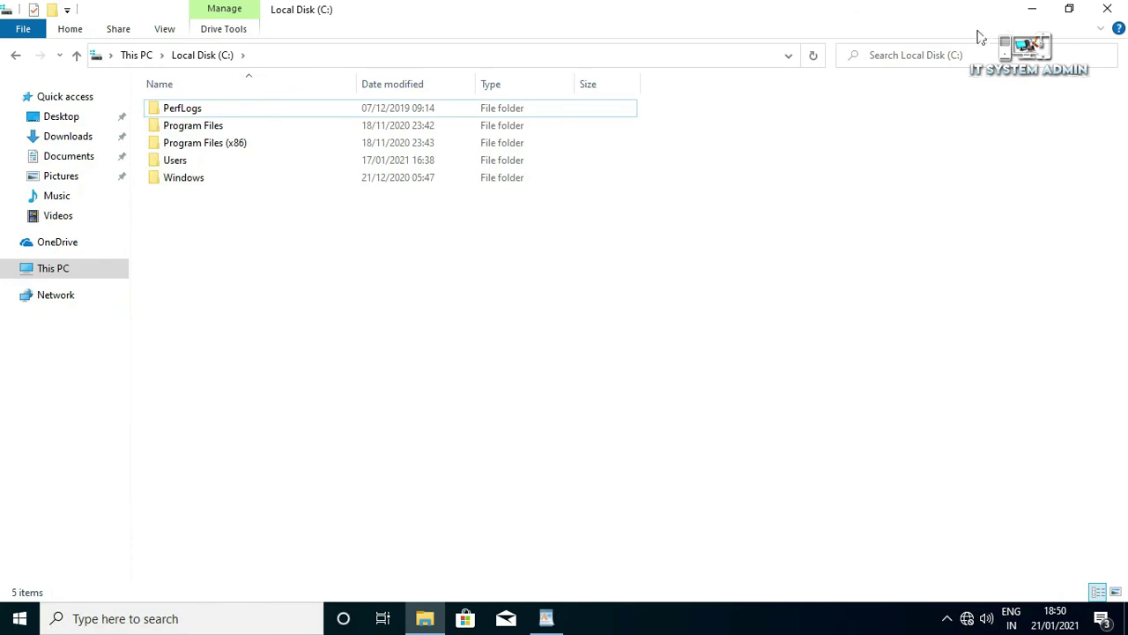
Step: Close the File Explorer window
{"action": "left_click", "coordinate": [1107, 8]}
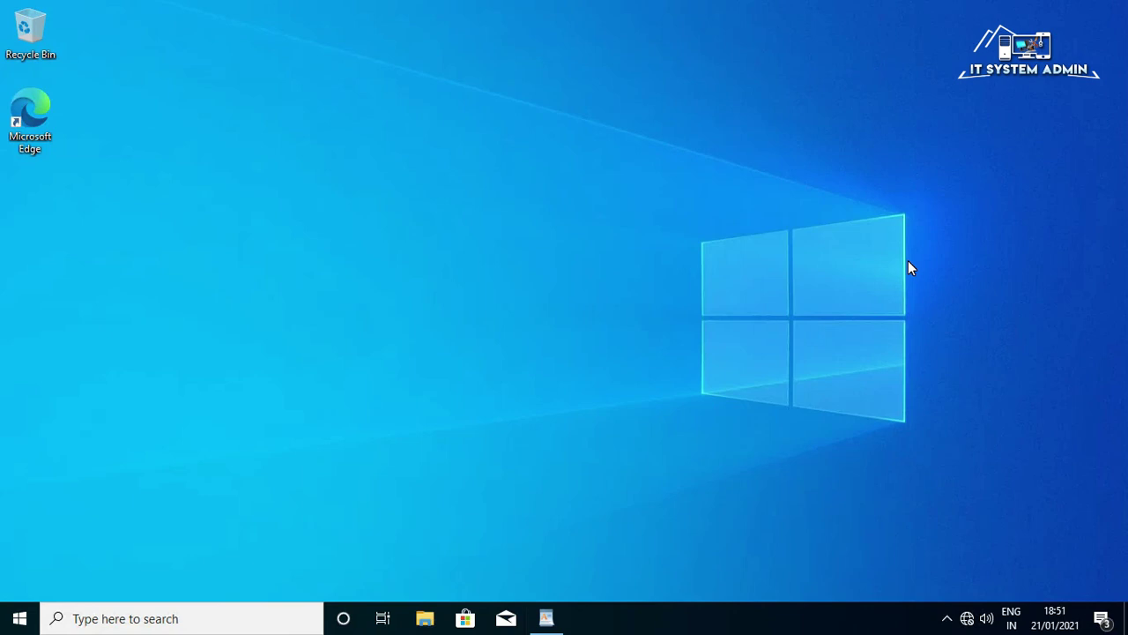